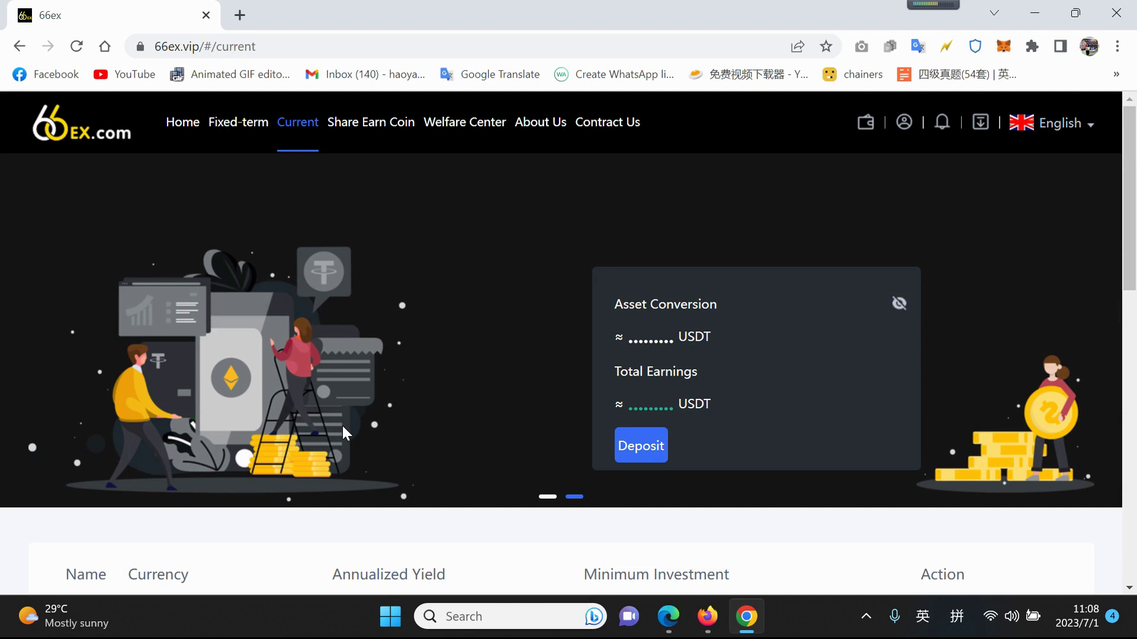
Browse the Fixed-term USDT cards T0123, T0119 and T0120, briefly toggling to Current and back.
click(225, 125)
click(283, 133)
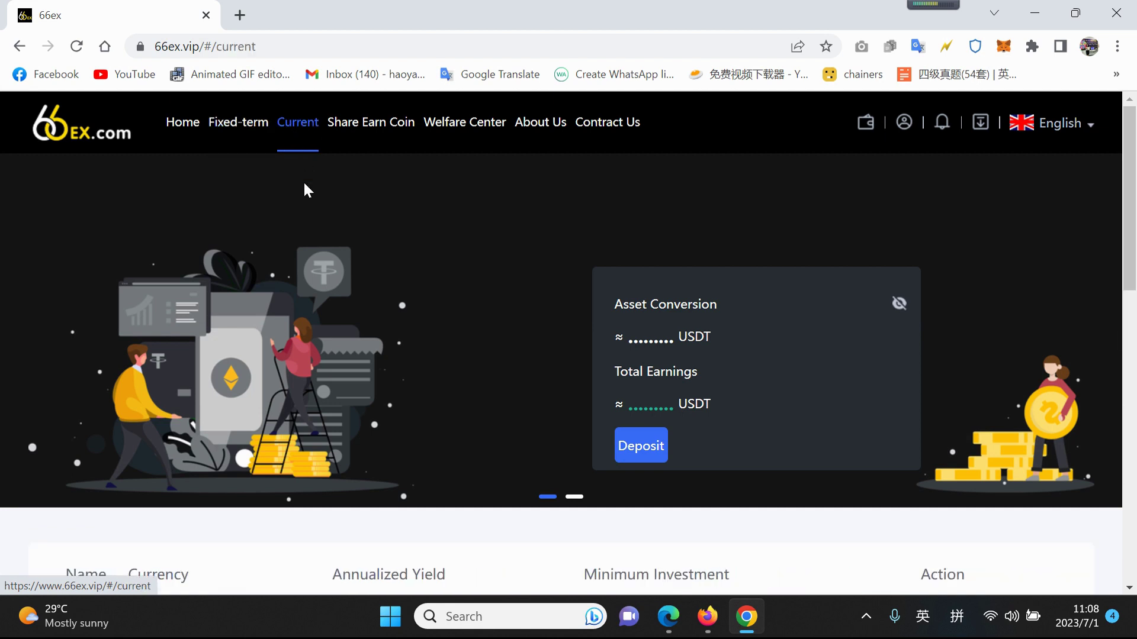
scroll(296, 334, down, 1)
scroll(296, 335, up, 1)
click(246, 131)
scroll(285, 454, down, 2)
scroll(285, 454, down, 2)
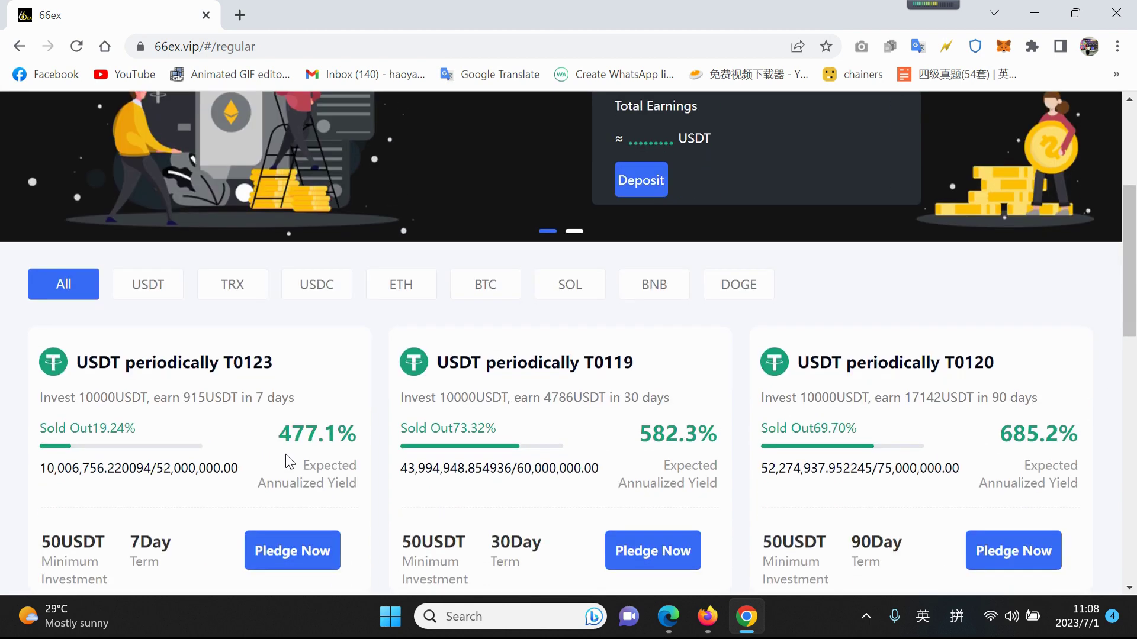
scroll(285, 453, down, 1)
scroll(285, 454, down, 1)
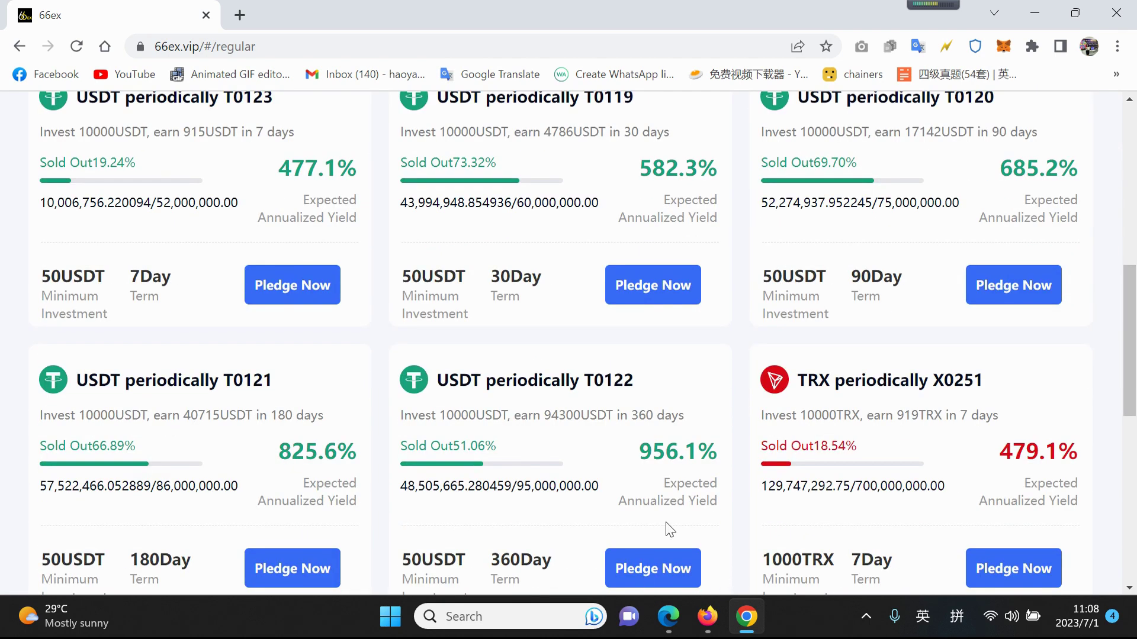
scroll(653, 473, up, 4)
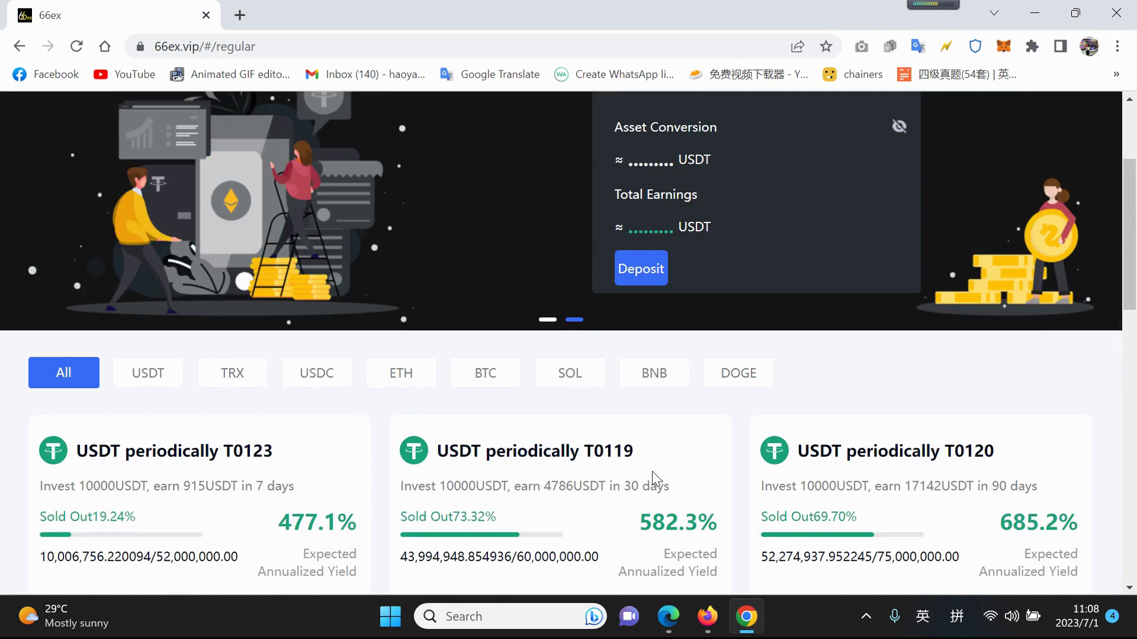
scroll(653, 473, up, 2)
Review the Current table yields: USDT 55.6%, TRX 54.5%, USDC 54.8%.
click(298, 122)
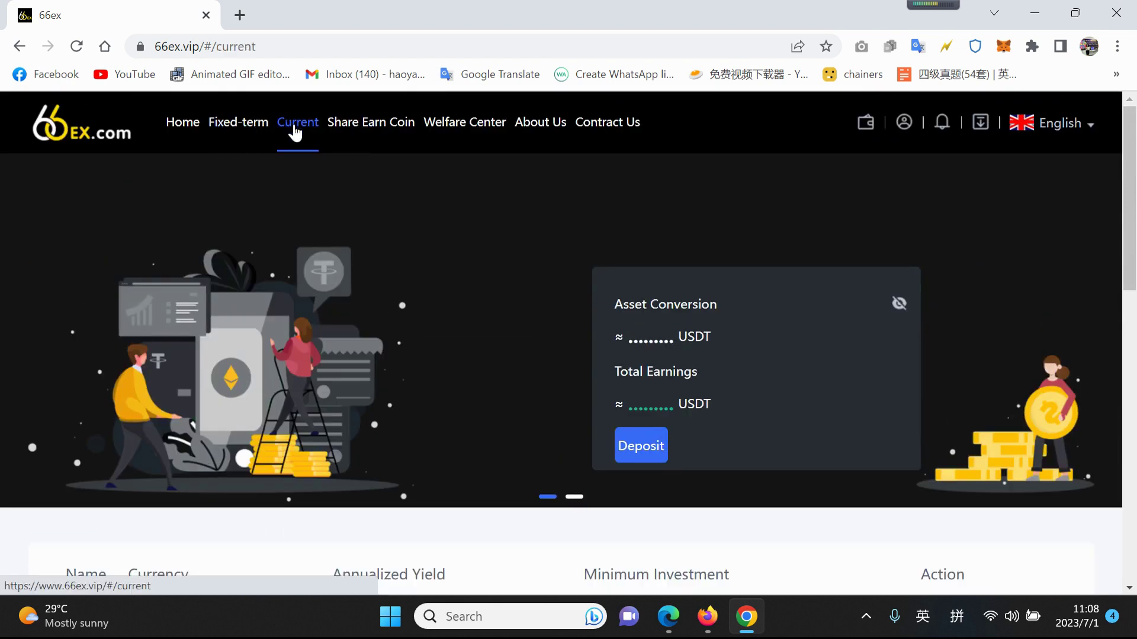
scroll(391, 474, down, 1)
scroll(394, 475, down, 1)
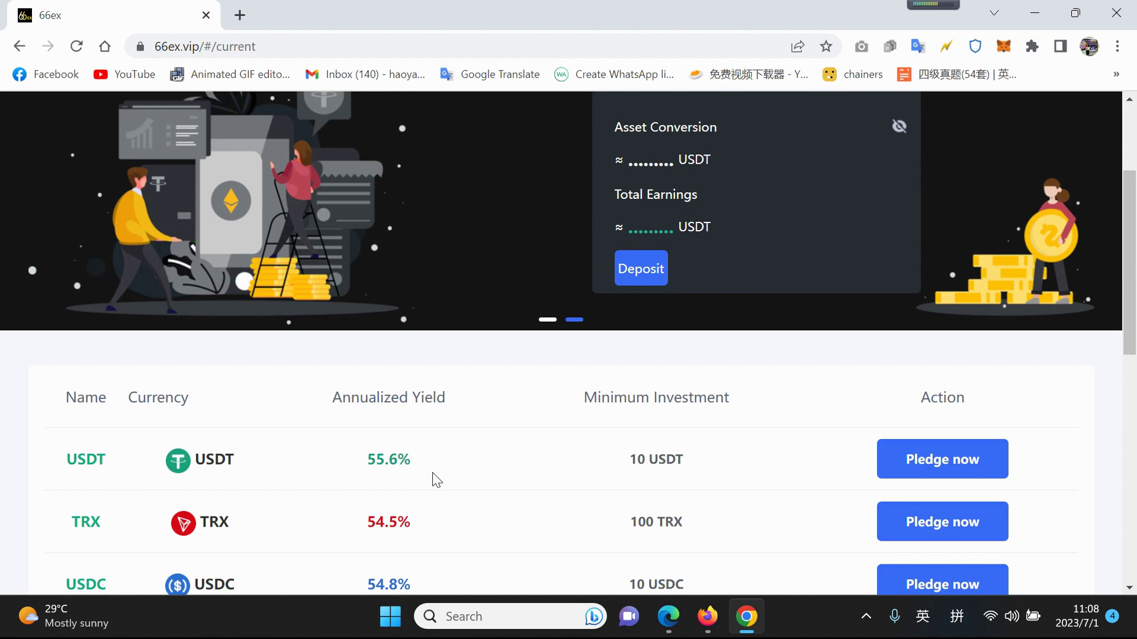
scroll(431, 472, up, 2)
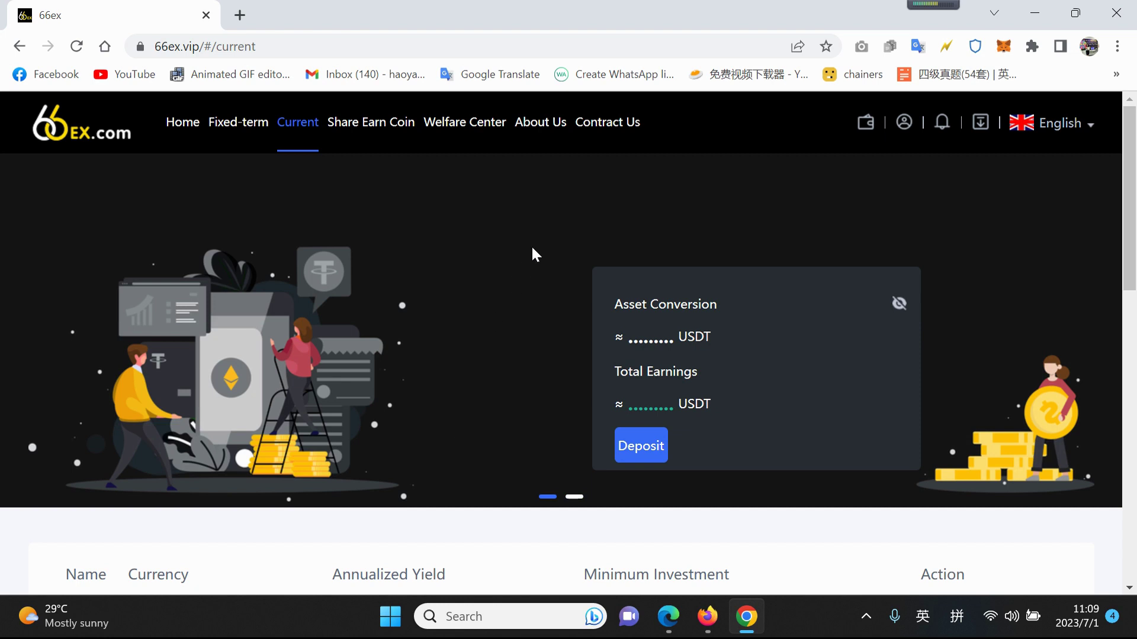
Read the About Us paragraphs, highlighting the technical-team sentence, then clear the selection.
click(522, 126)
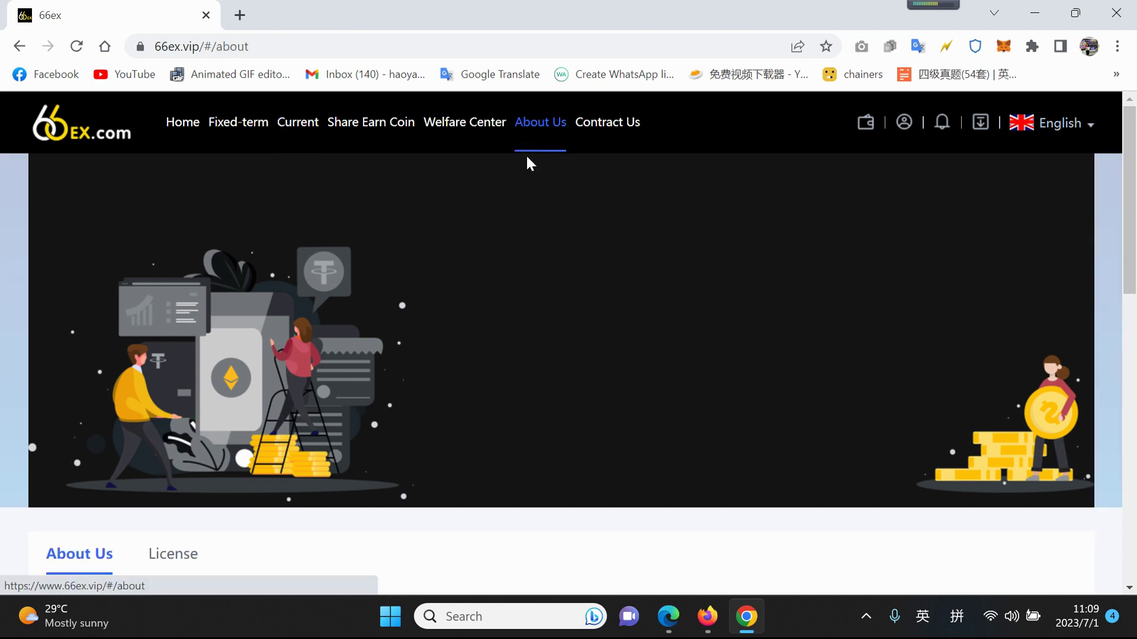
scroll(521, 375, down, 3)
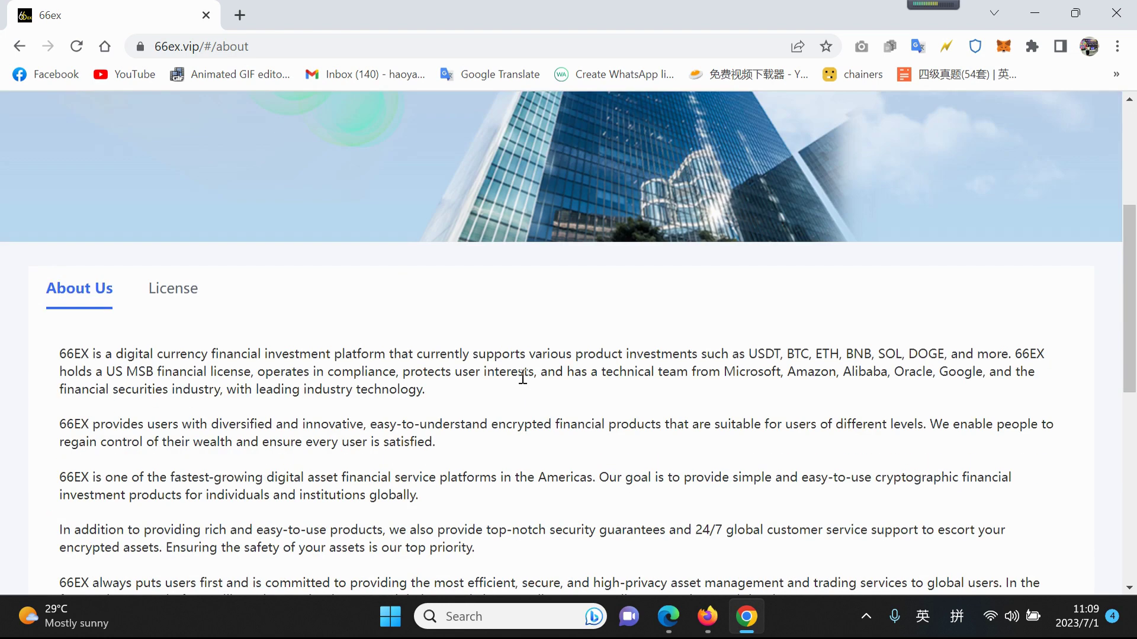
scroll(522, 377, down, 1)
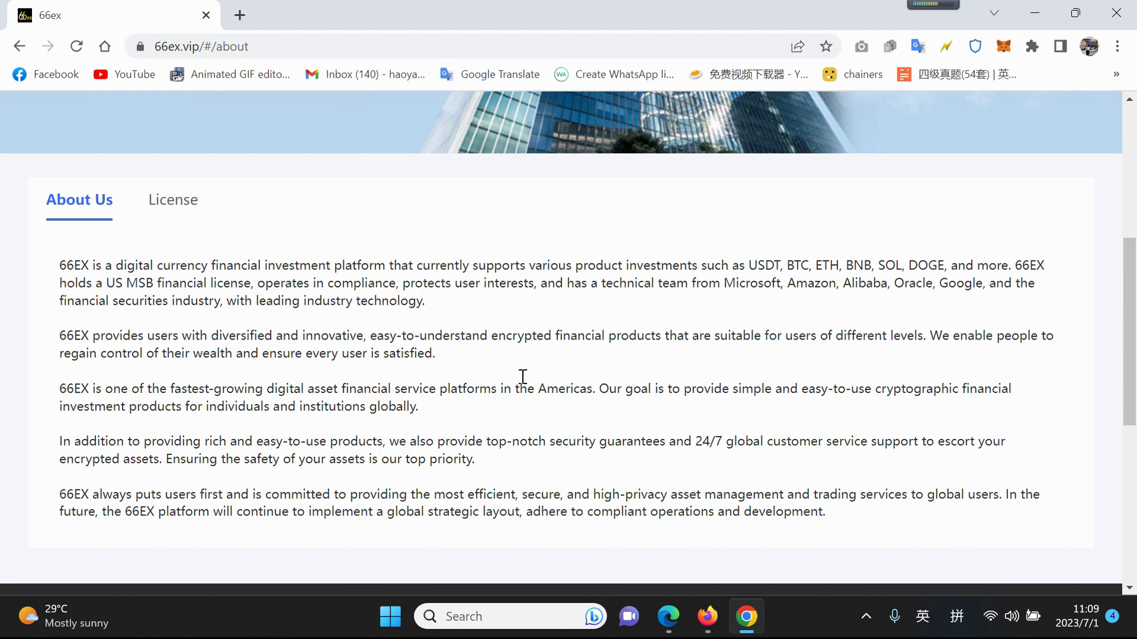
drag(257, 283, 307, 279)
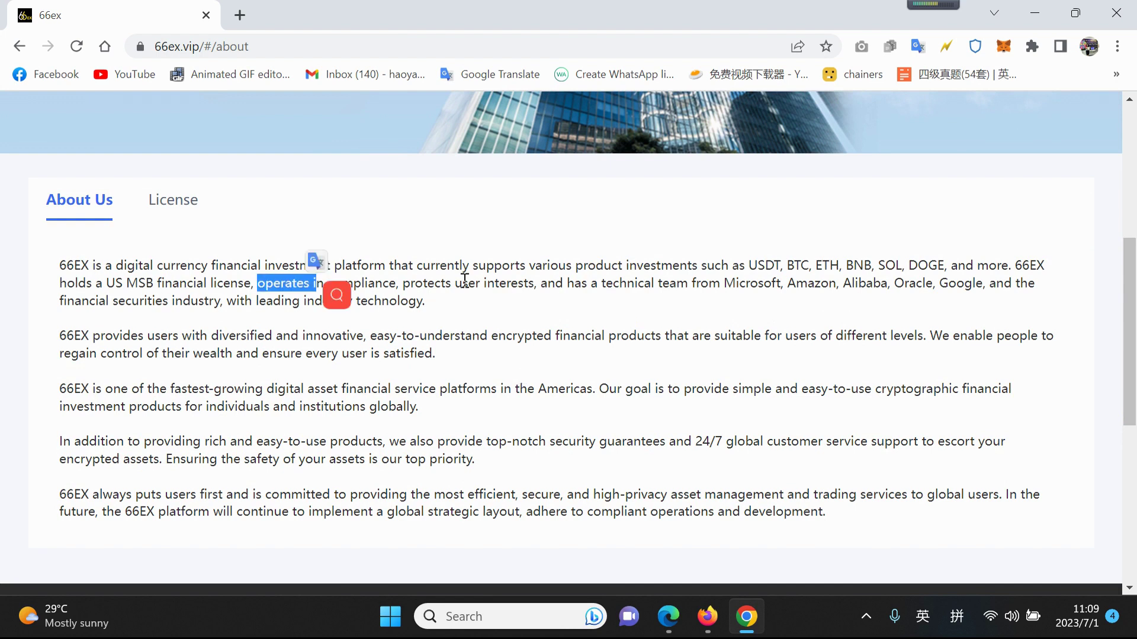
drag(455, 282, 914, 285)
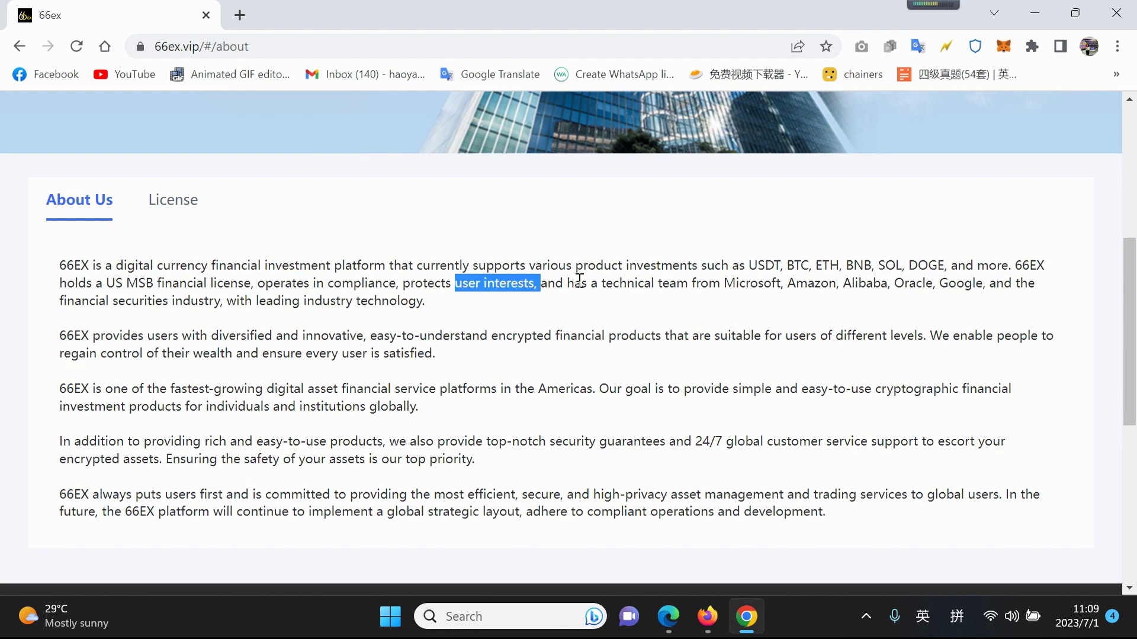
click(79, 302)
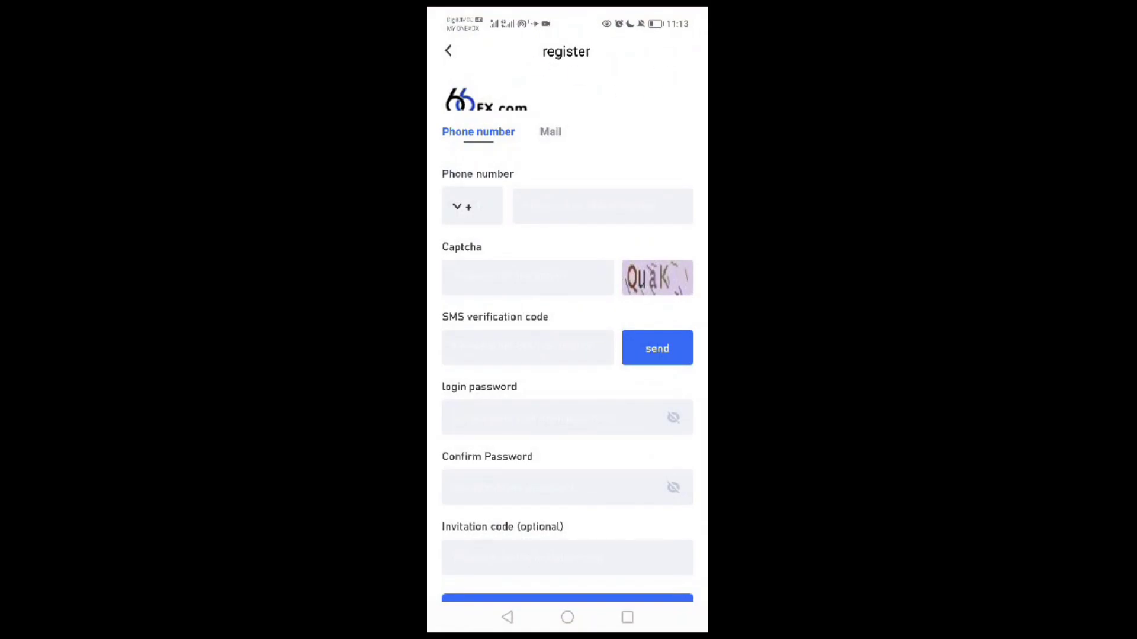
Switch registration to the Mail option, focus the Captcha field, then exit to the home page.
click(550, 132)
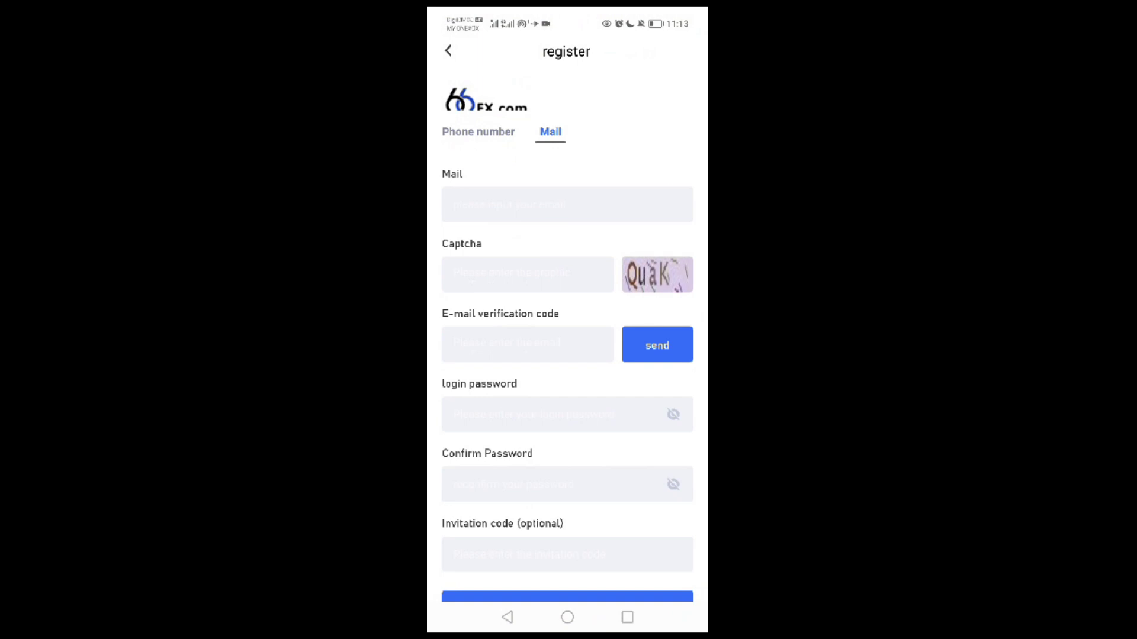
drag(553, 238, 553, 192)
click(544, 236)
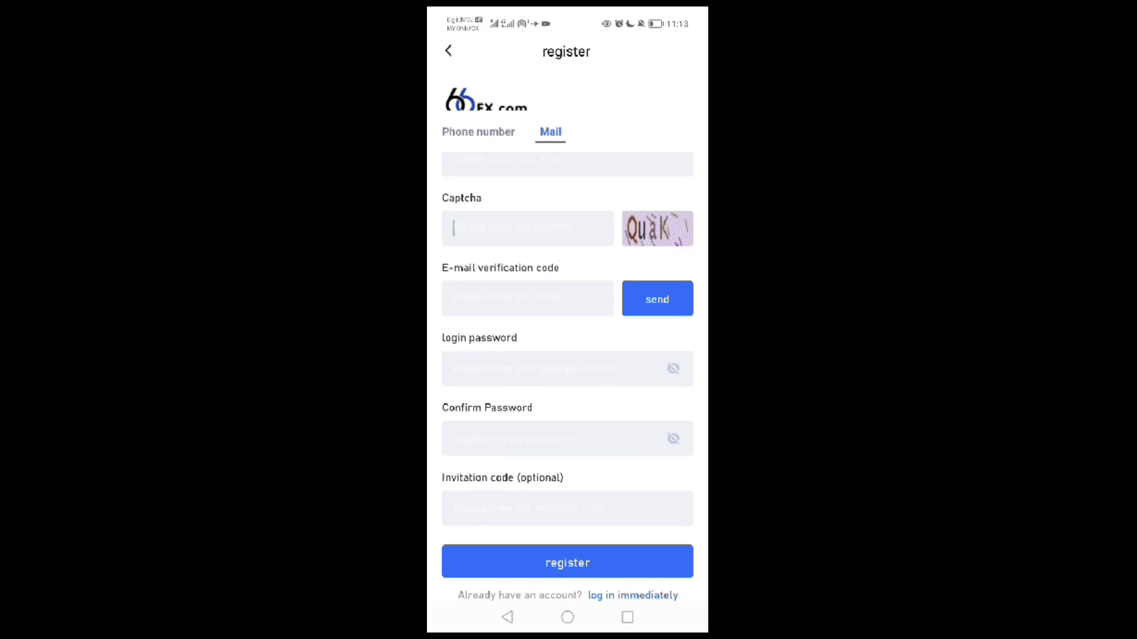
drag(624, 367, 624, 414)
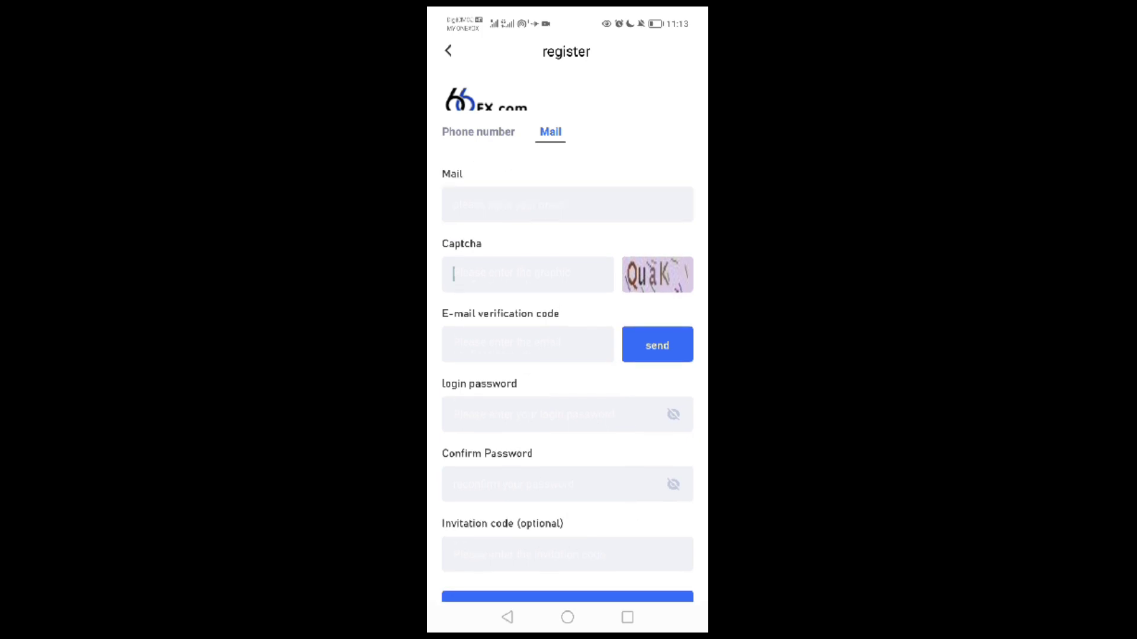
click(448, 51)
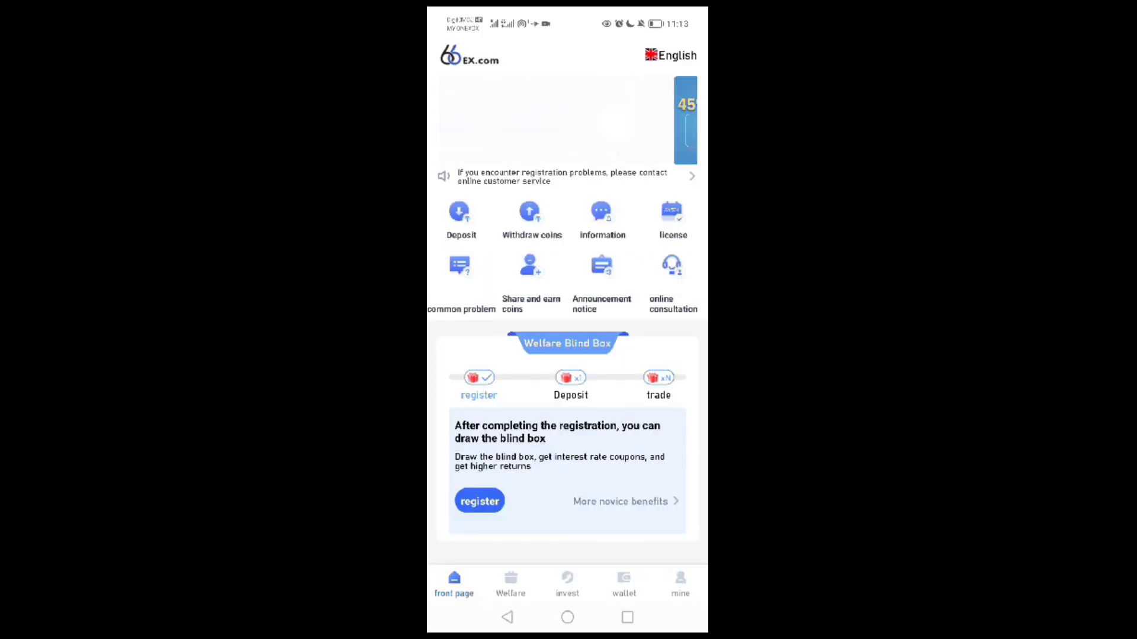
Scroll the Welfare center past the blind-box grid to the usable, used and expired coupons.
click(511, 584)
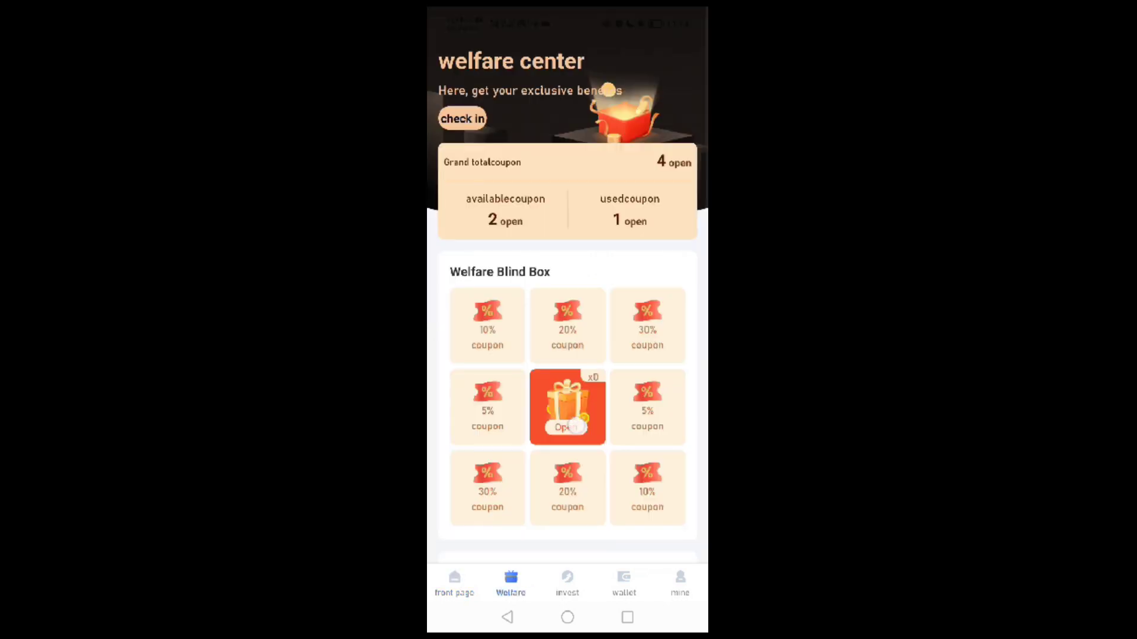
scroll(567, 356, down, 1)
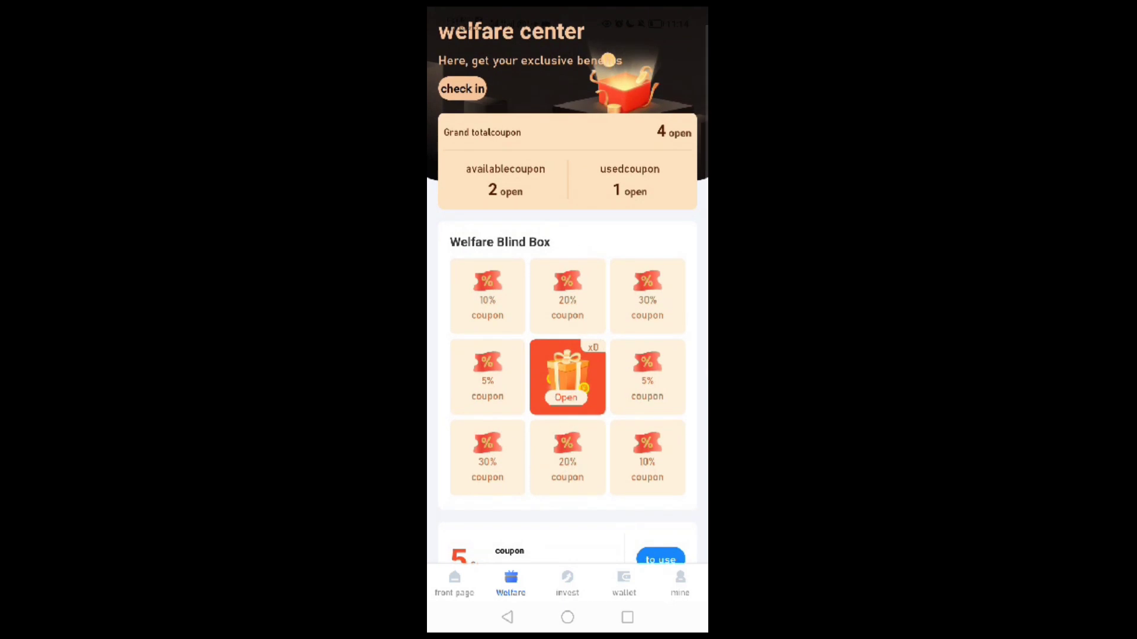
scroll(632, 386, up, 1)
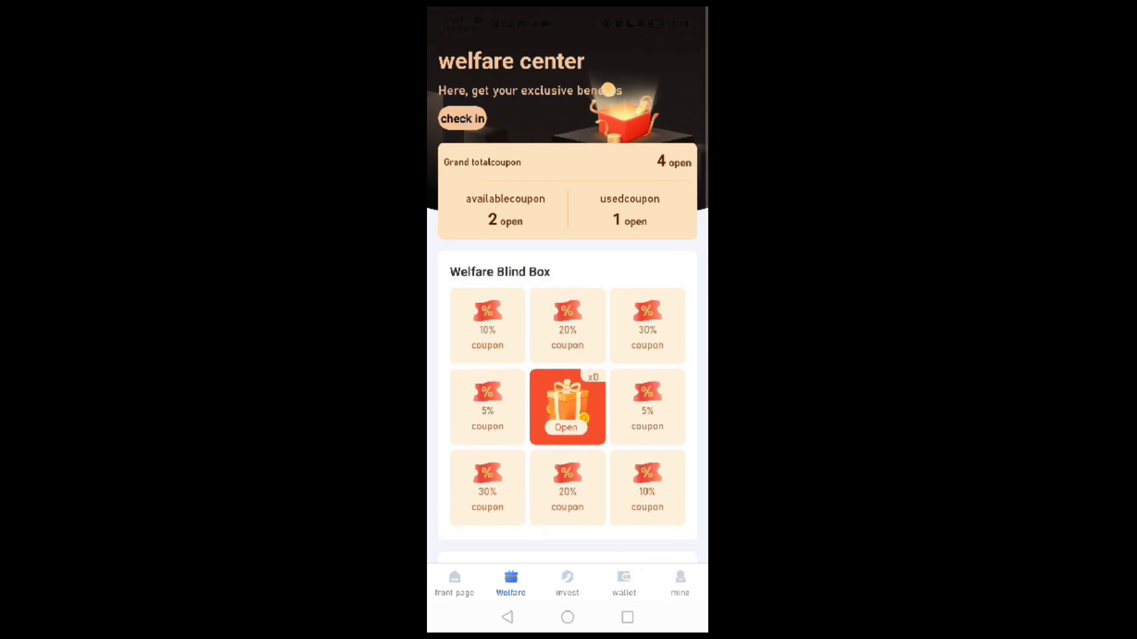
drag(646, 489, 476, 454)
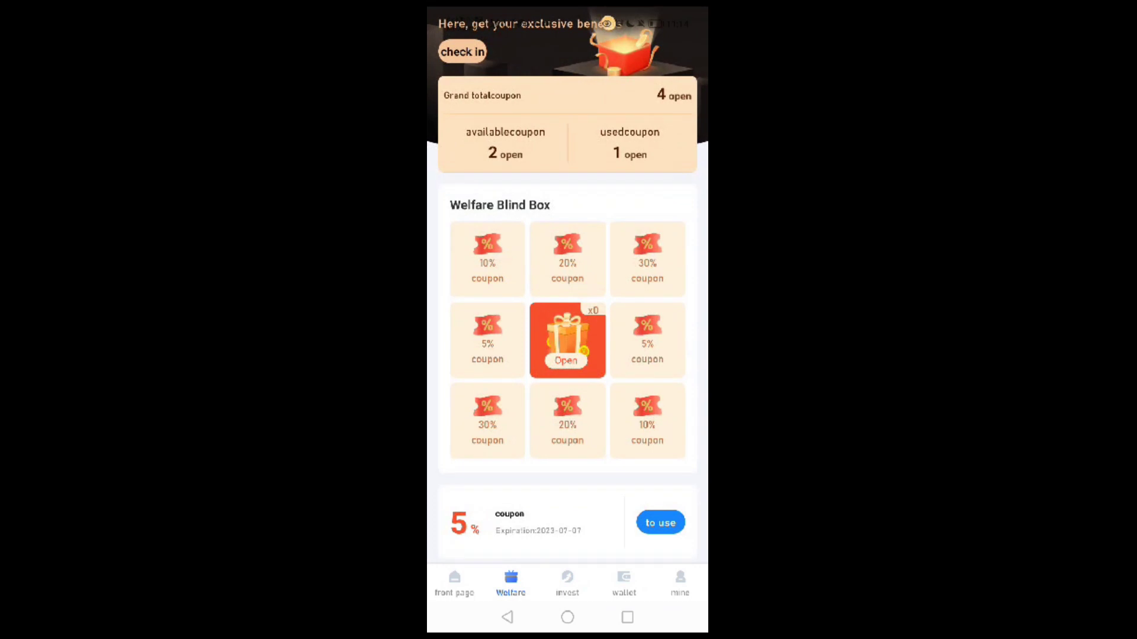
scroll(624, 414, down, 3)
scroll(629, 422, down, 3)
scroll(634, 429, down, 3)
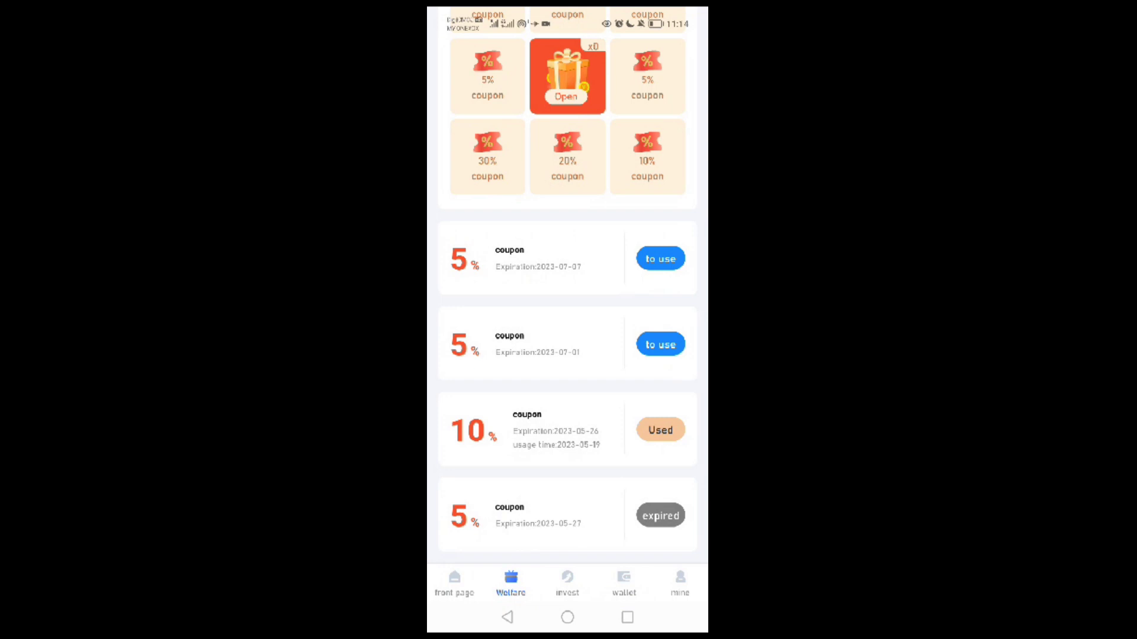
click(566, 583)
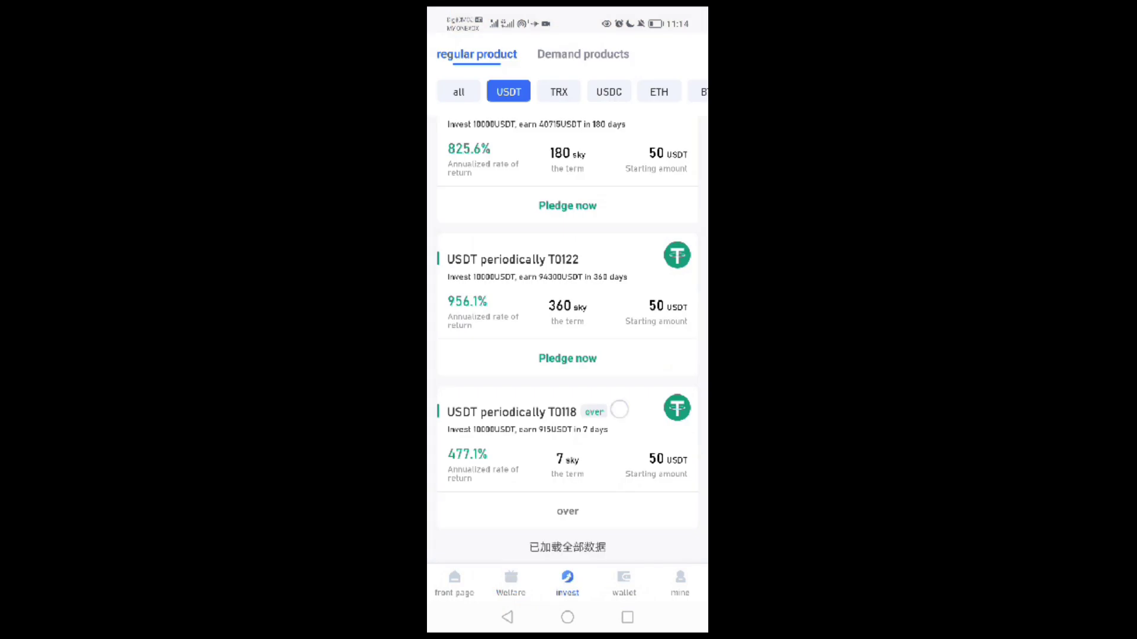
scroll(615, 433, up, 5)
scroll(622, 508, up, 3)
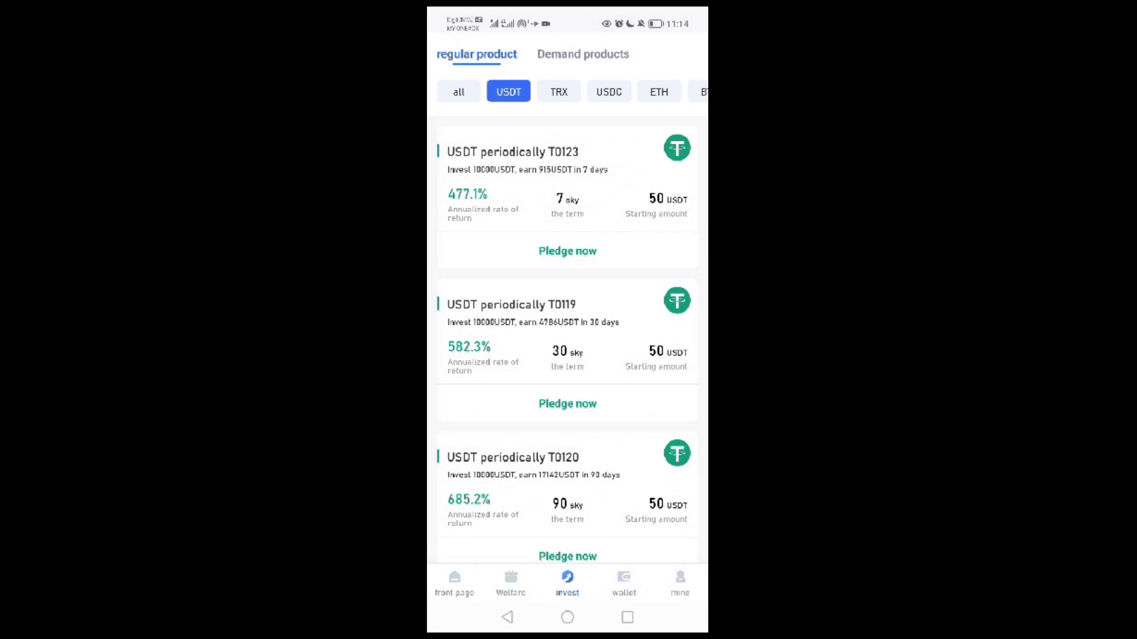
click(559, 92)
click(566, 91)
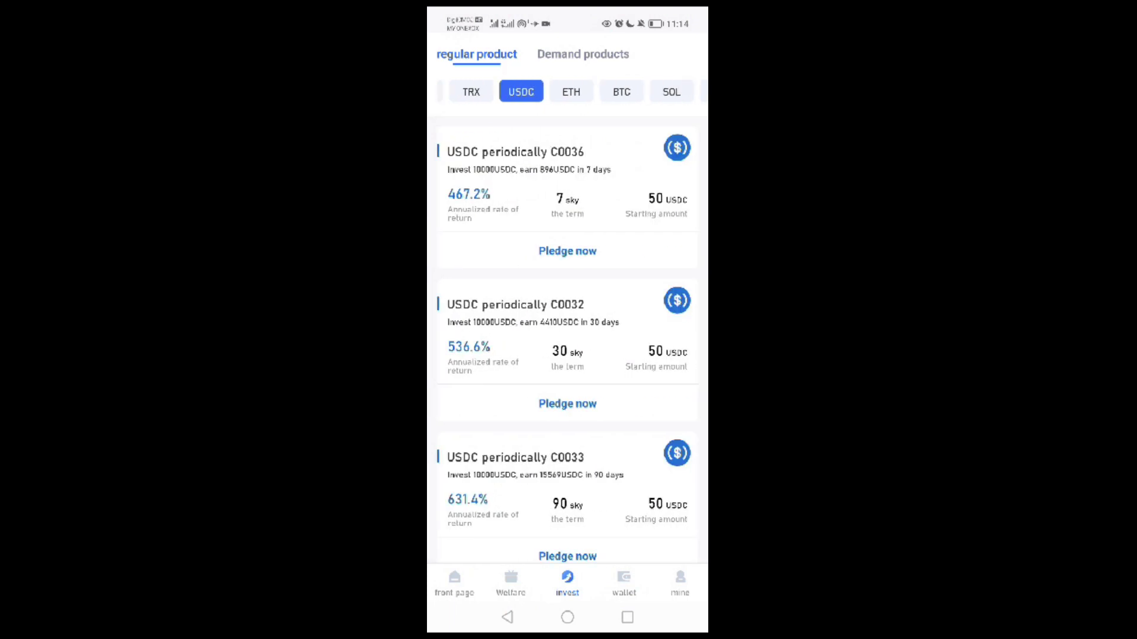
mouse_move(622, 92)
mouse_down()
mouse_move(530, 91)
mouse_move(657, 92)
mouse_up()
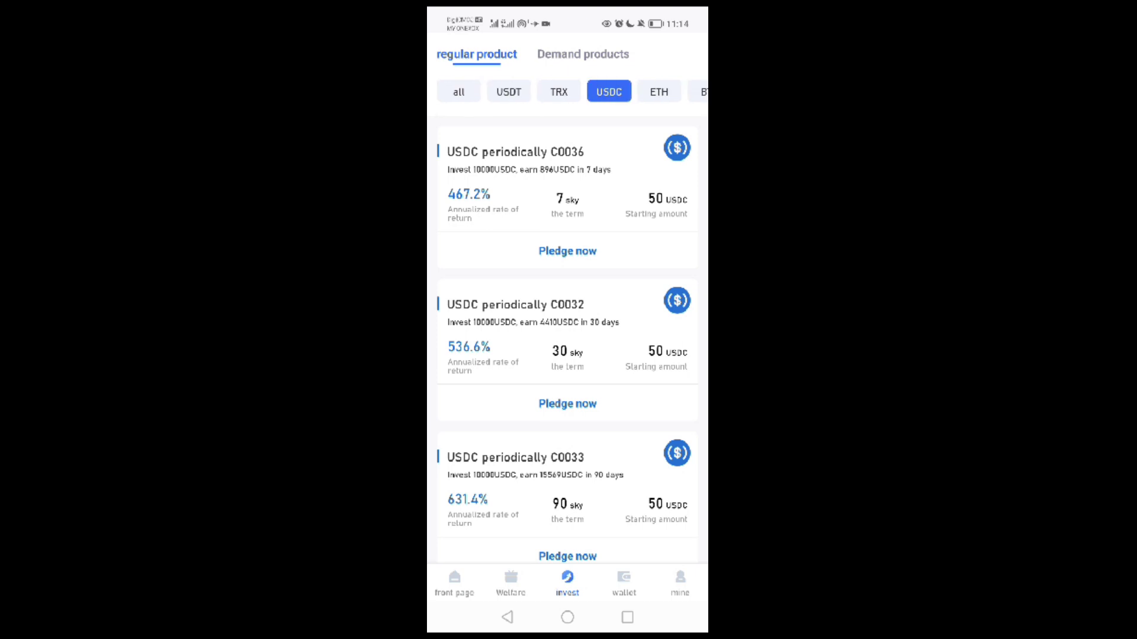
click(459, 92)
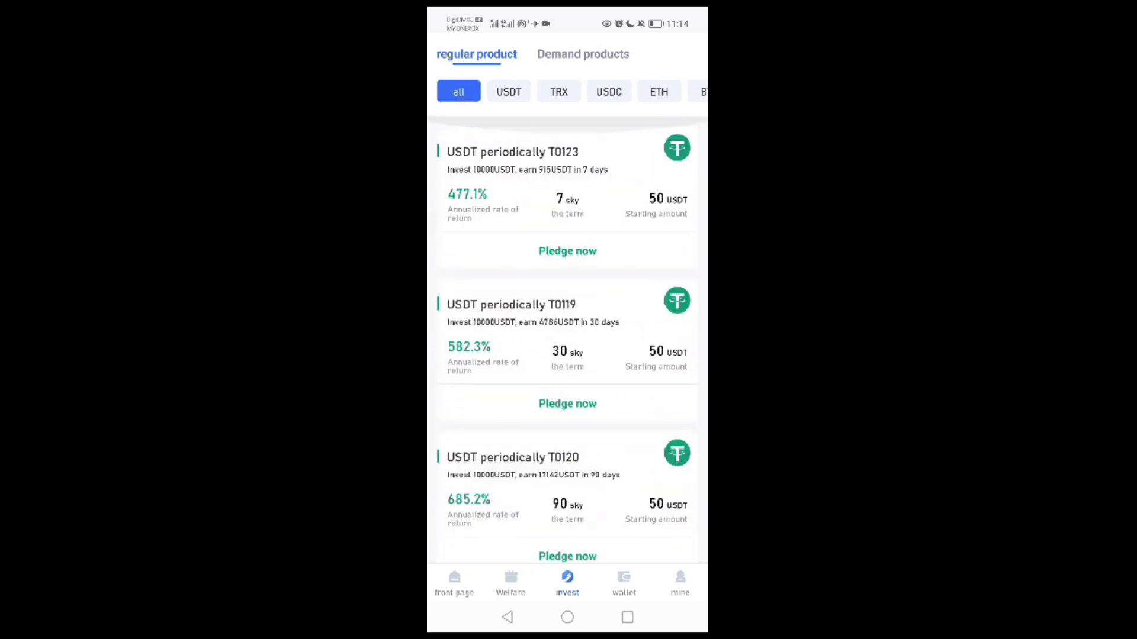
click(508, 91)
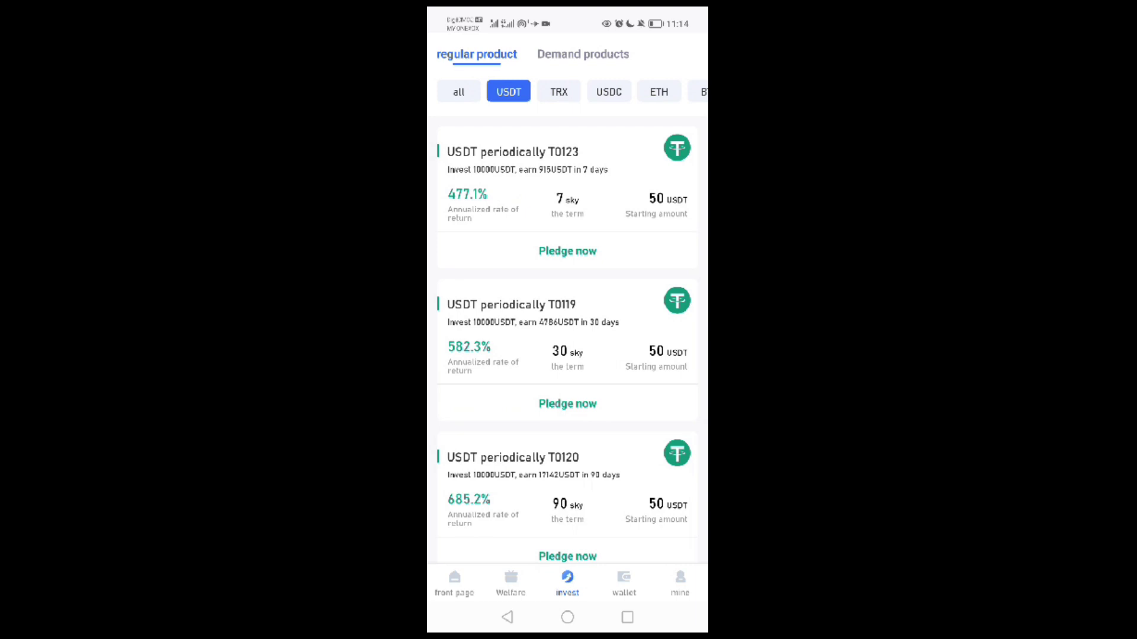
Compare the Demand and regular product lists, ending on the 55.6% demand USDT product.
click(583, 54)
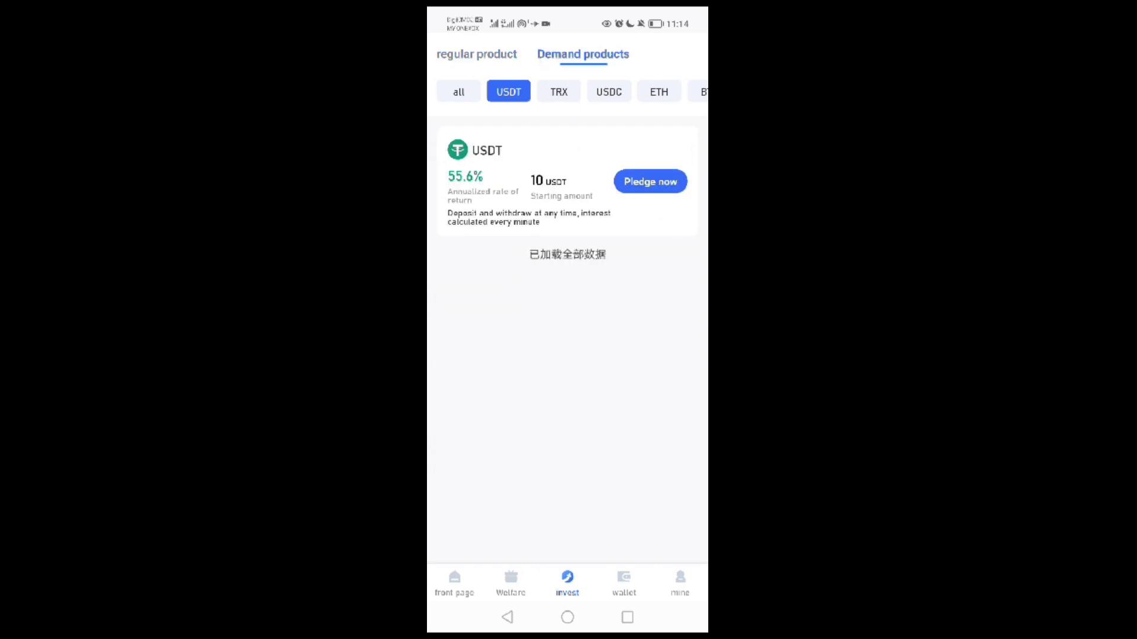
click(476, 55)
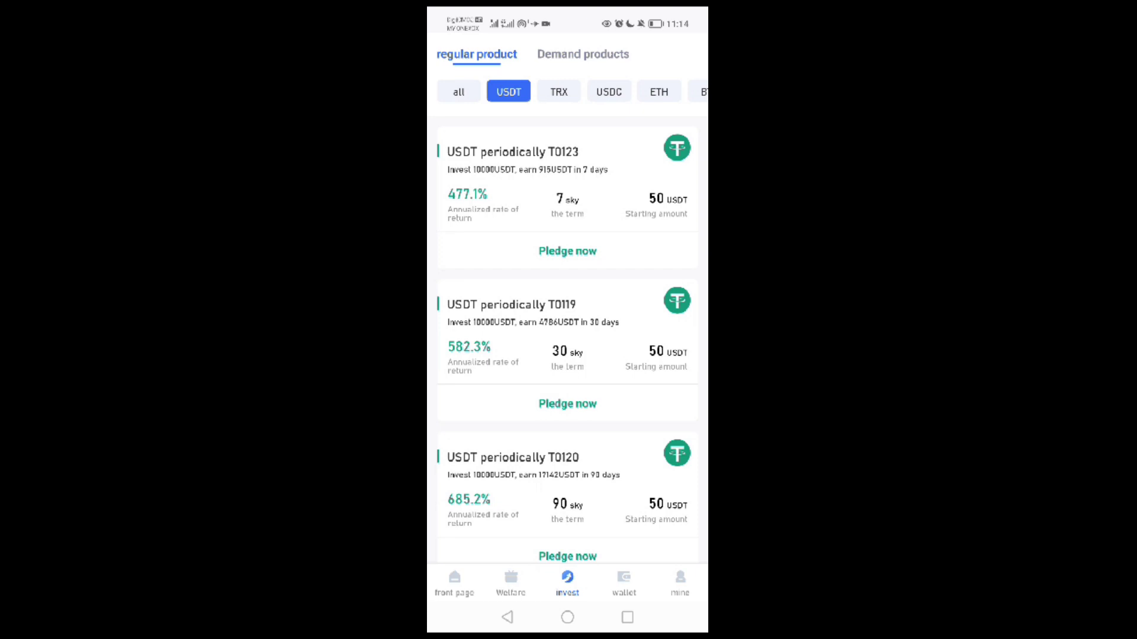
scroll(586, 250, down, 3)
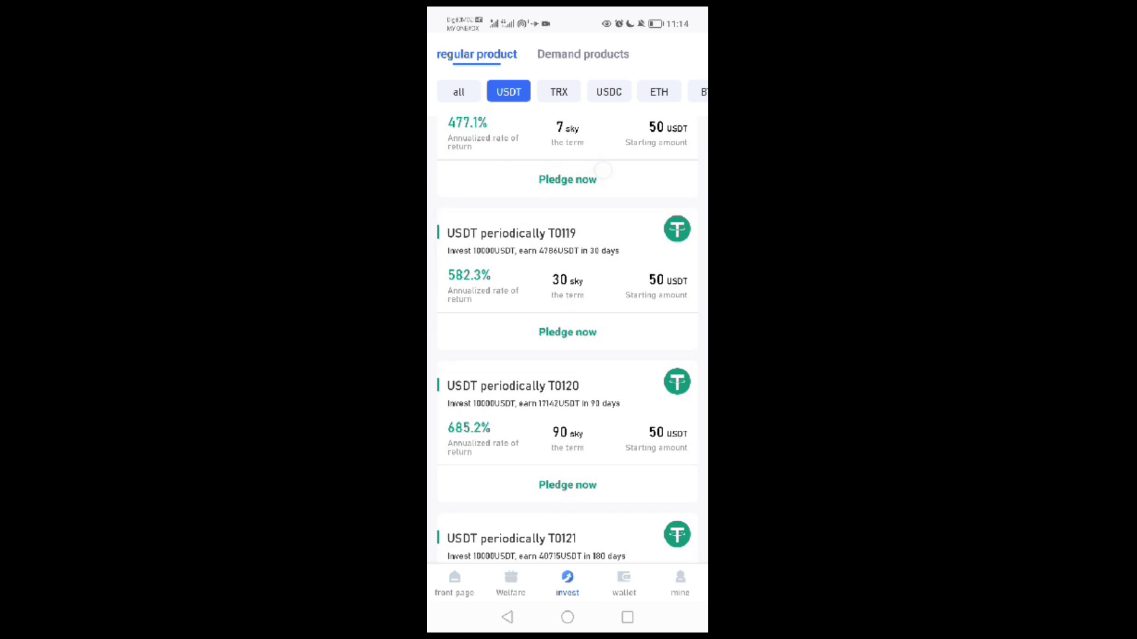
scroll(587, 374, down, 3)
scroll(601, 273, down, 2)
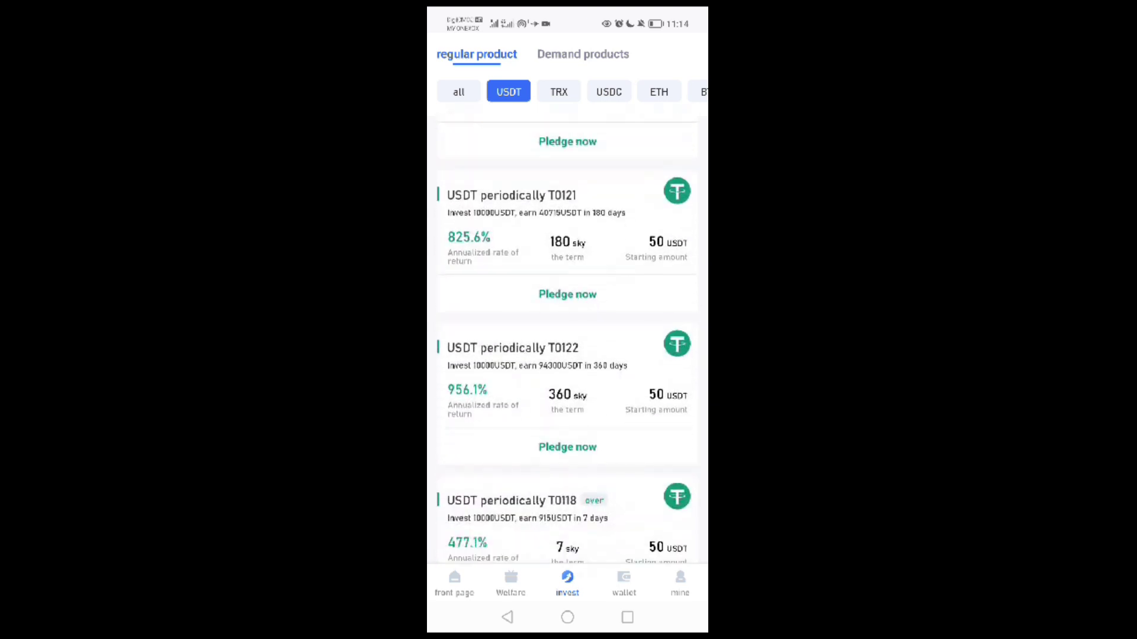
scroll(587, 409, down, 1)
scroll(588, 373, down, 1)
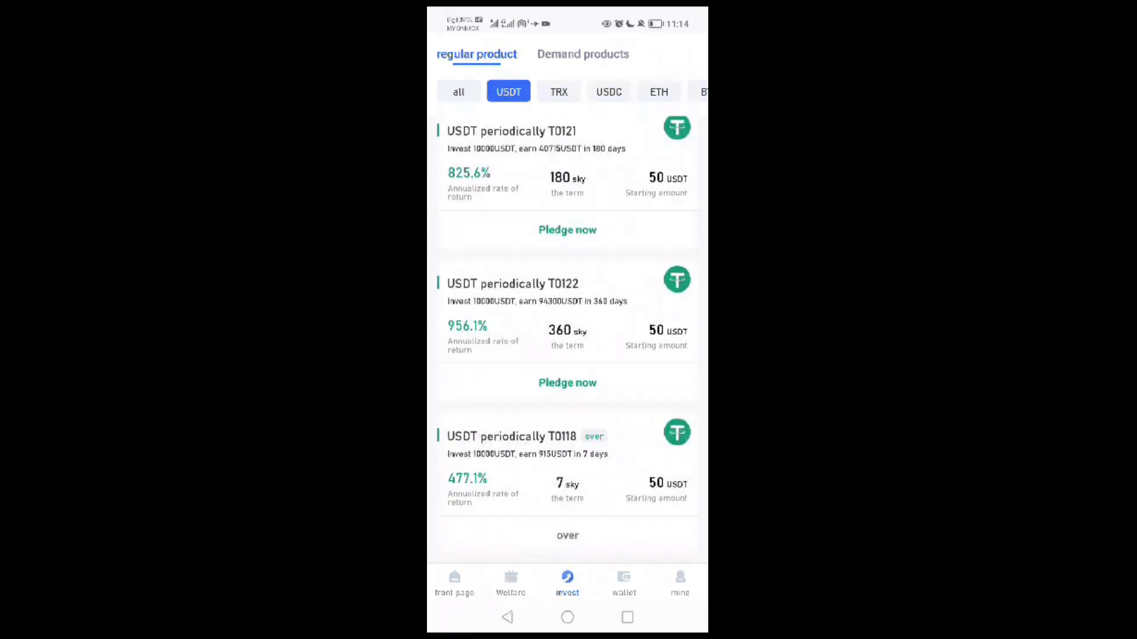
scroll(588, 373, up, 2)
scroll(588, 423, up, 4)
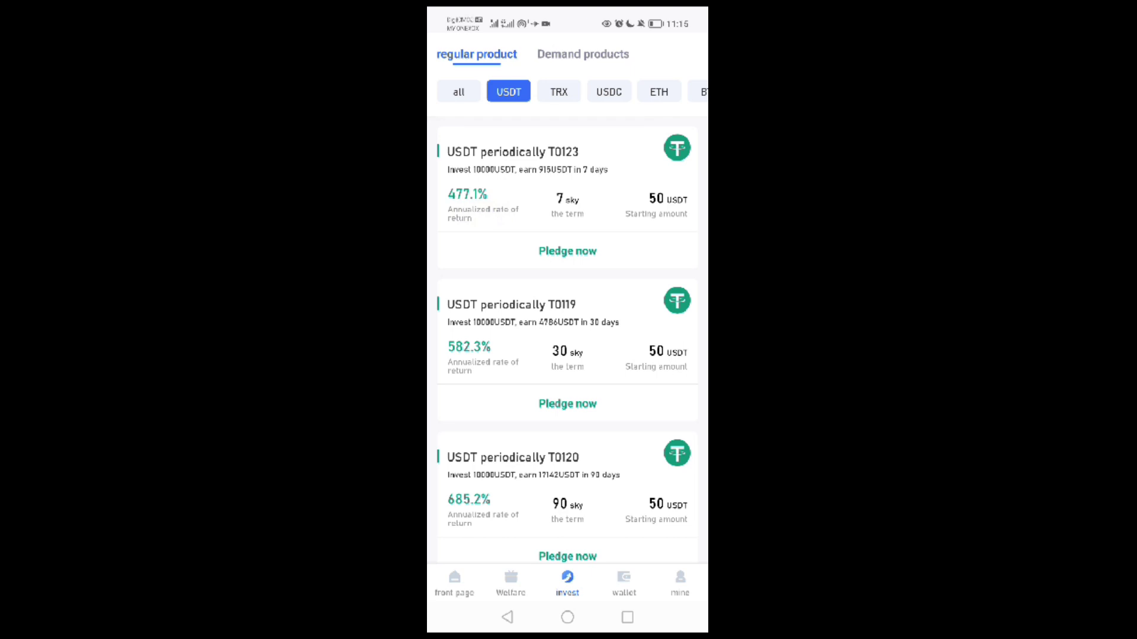
scroll(589, 355, down, 4)
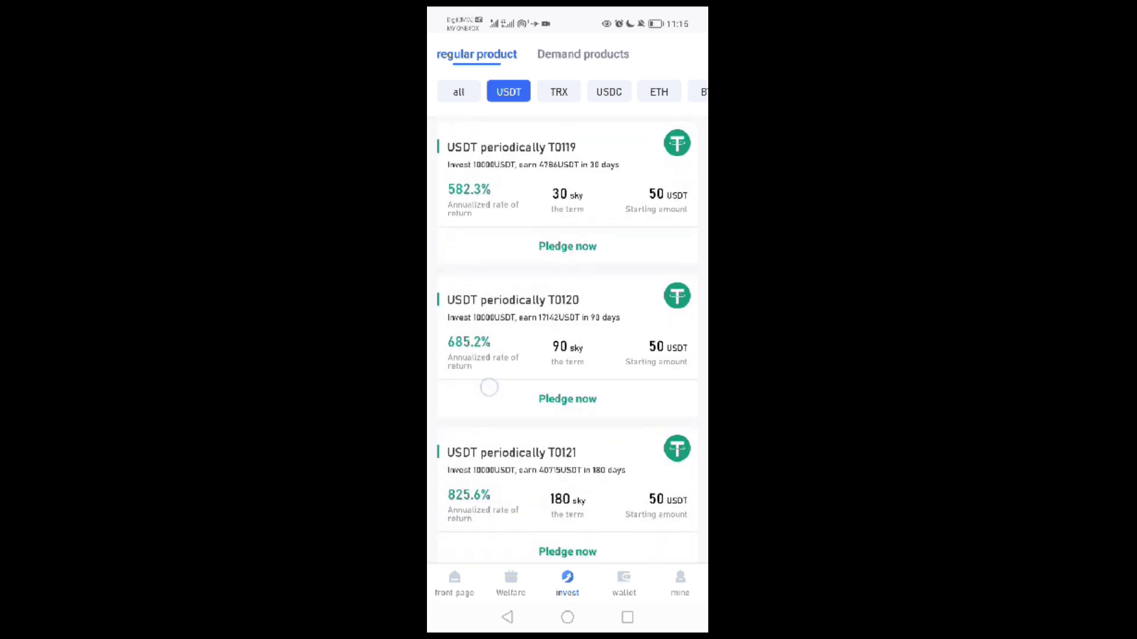
scroll(488, 376, down, 2)
scroll(496, 283, down, 3)
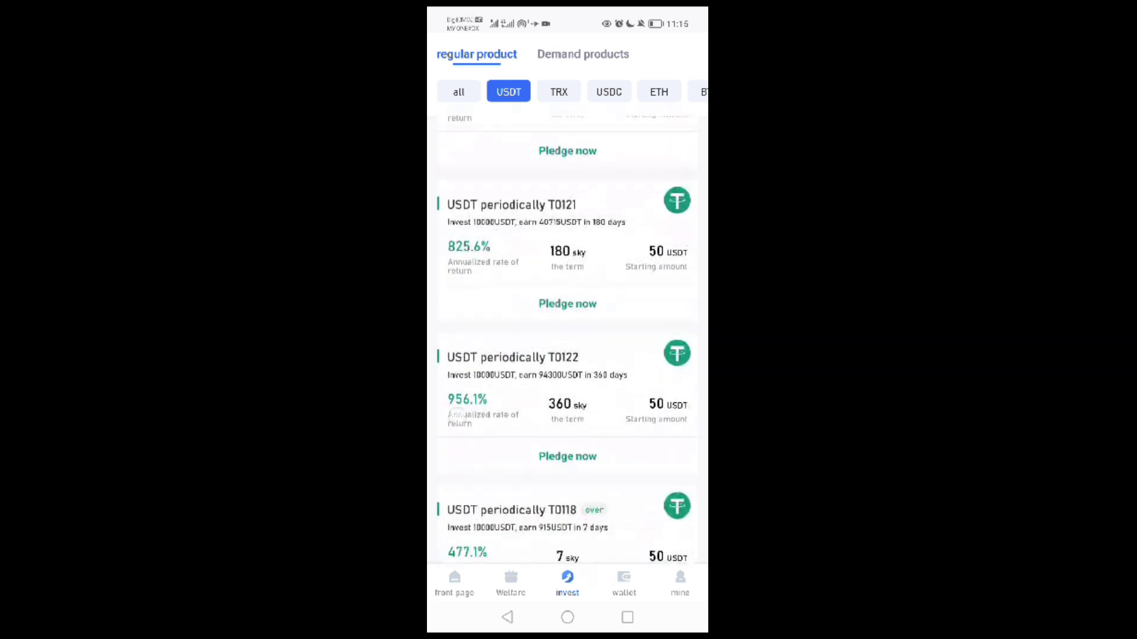
scroll(584, 328, up, 3)
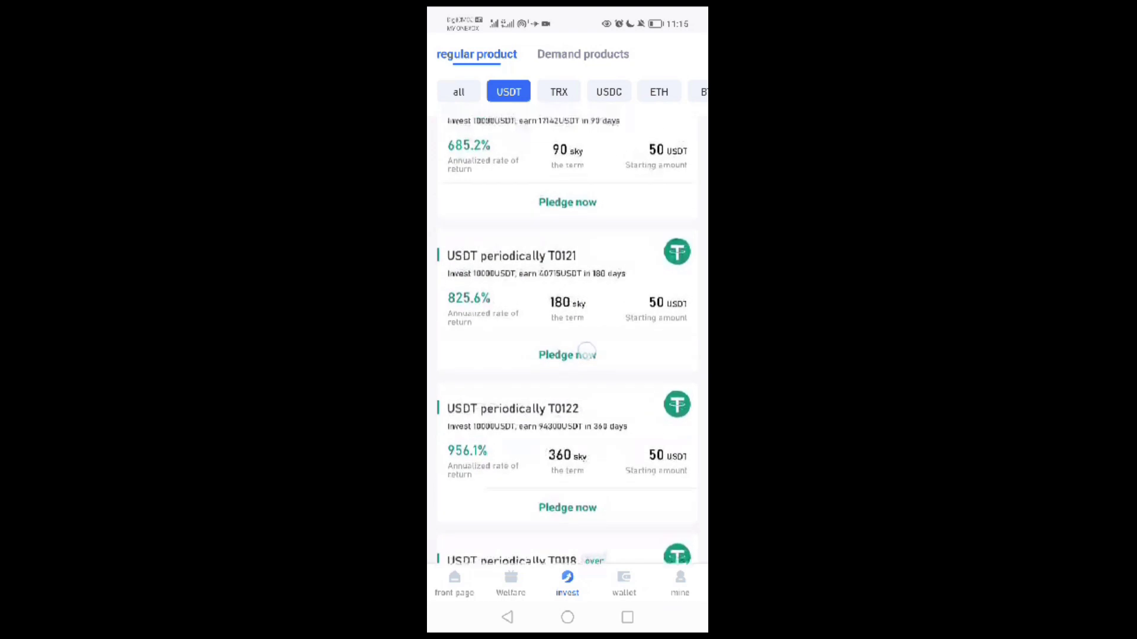
scroll(574, 417, up, 5)
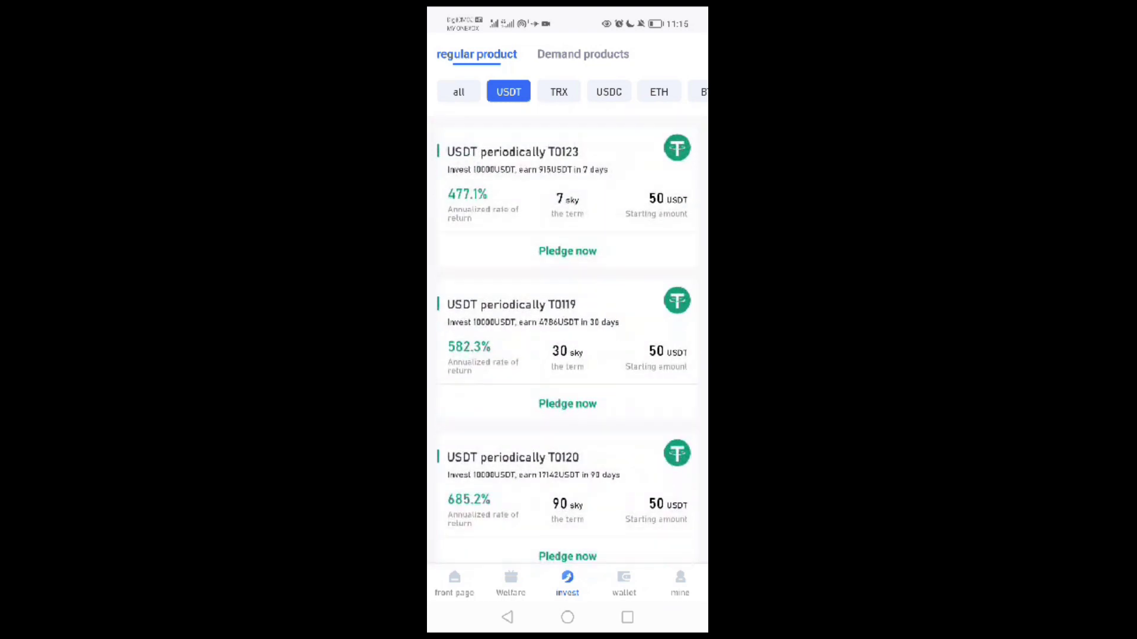
click(583, 54)
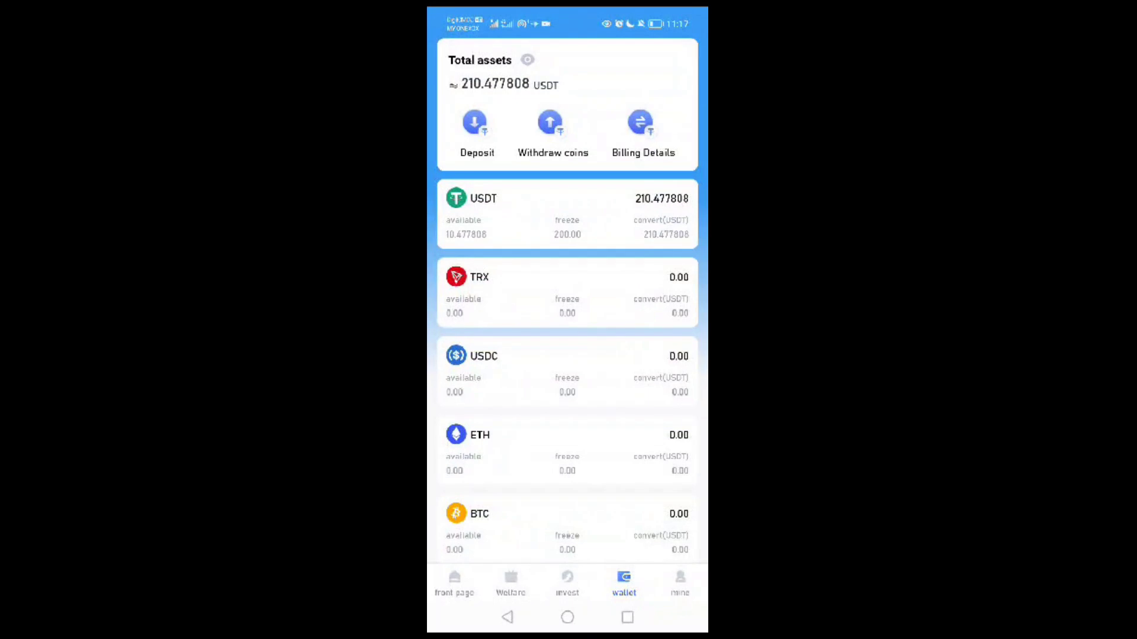
Check the single saved TRC20 receiving address under 'mine' and return to the account page.
click(680, 584)
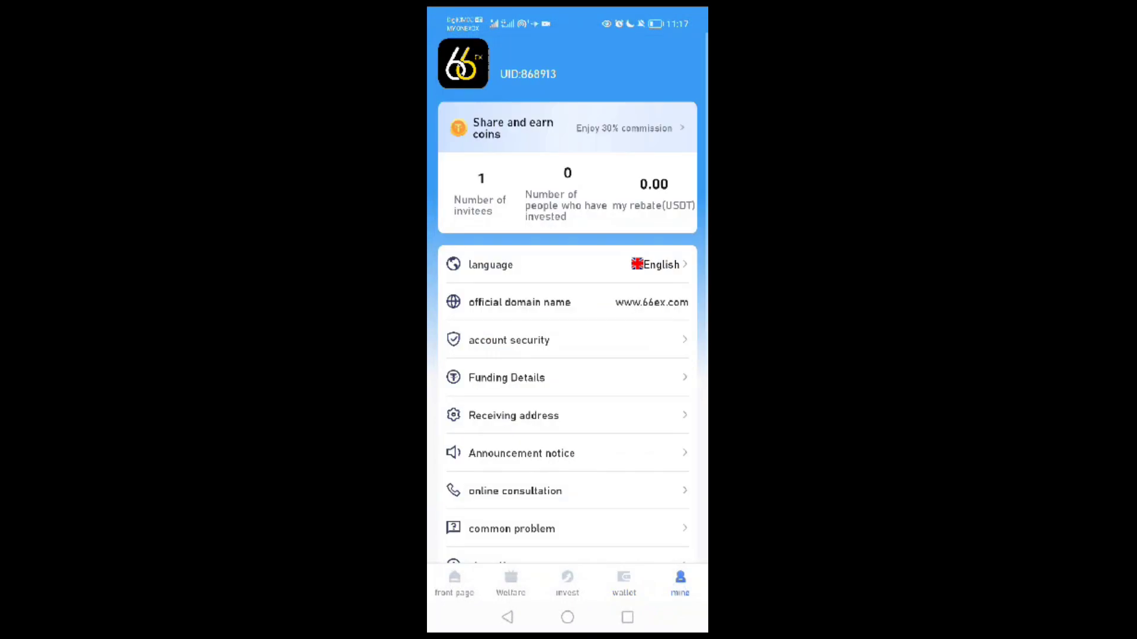
click(513, 416)
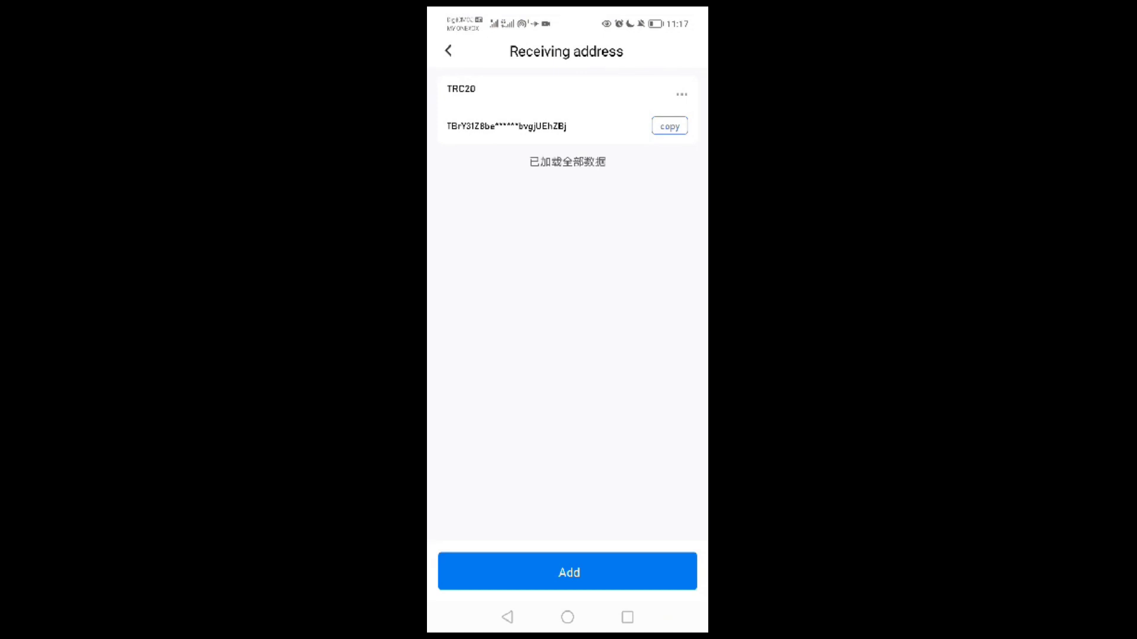
click(447, 50)
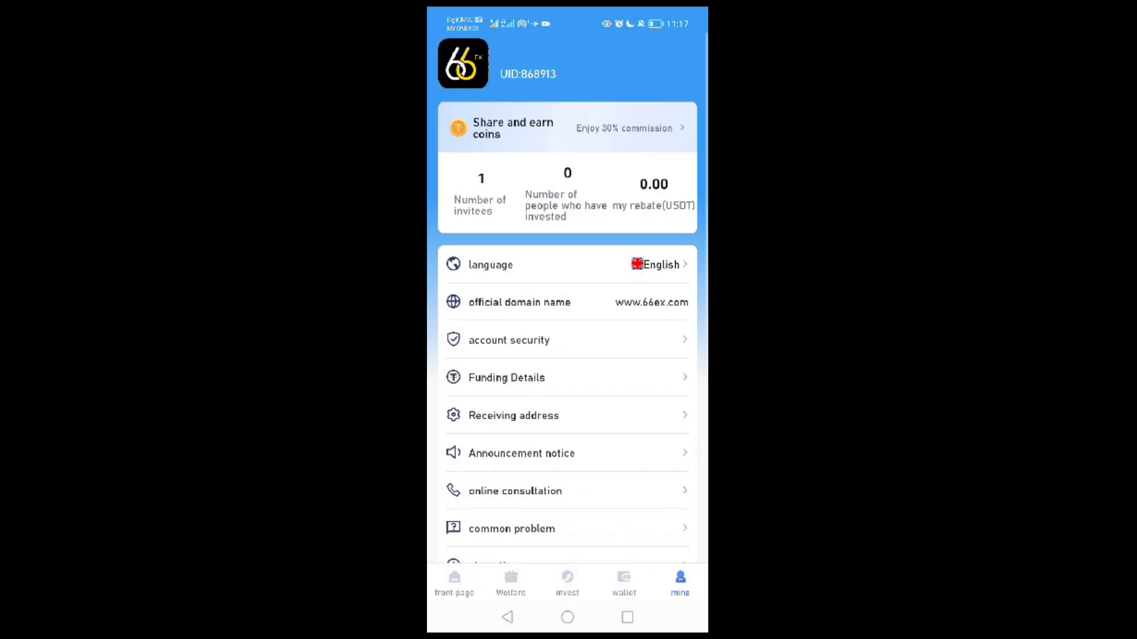
Open the TRC20 USDT withdrawal form showing the 10.477808 USDT balance, leaving fields empty.
click(624, 585)
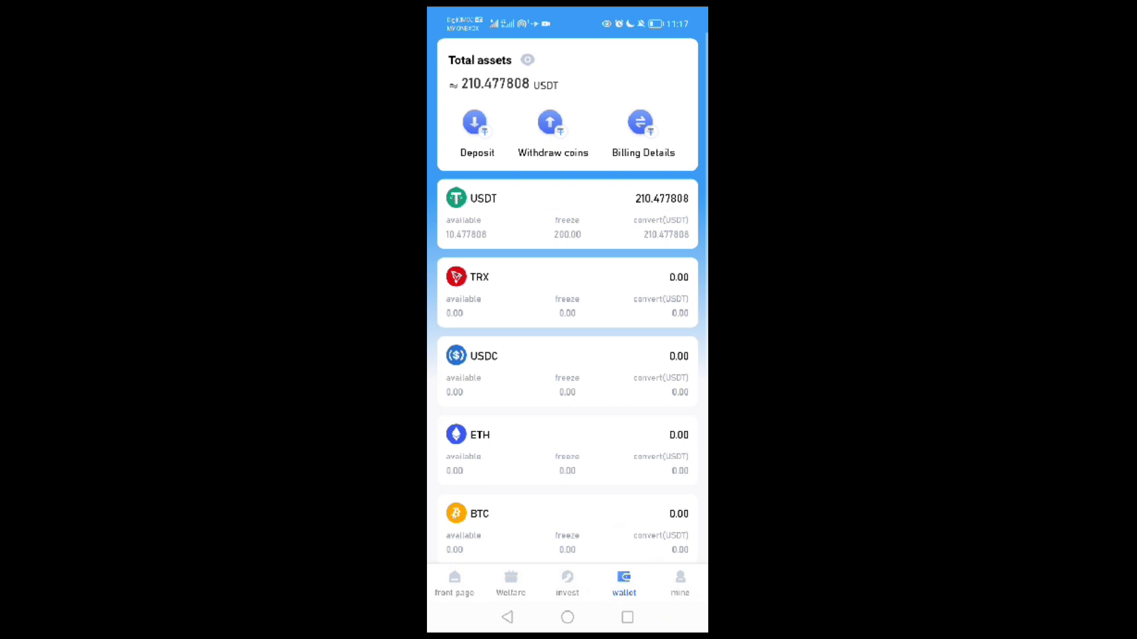
click(551, 125)
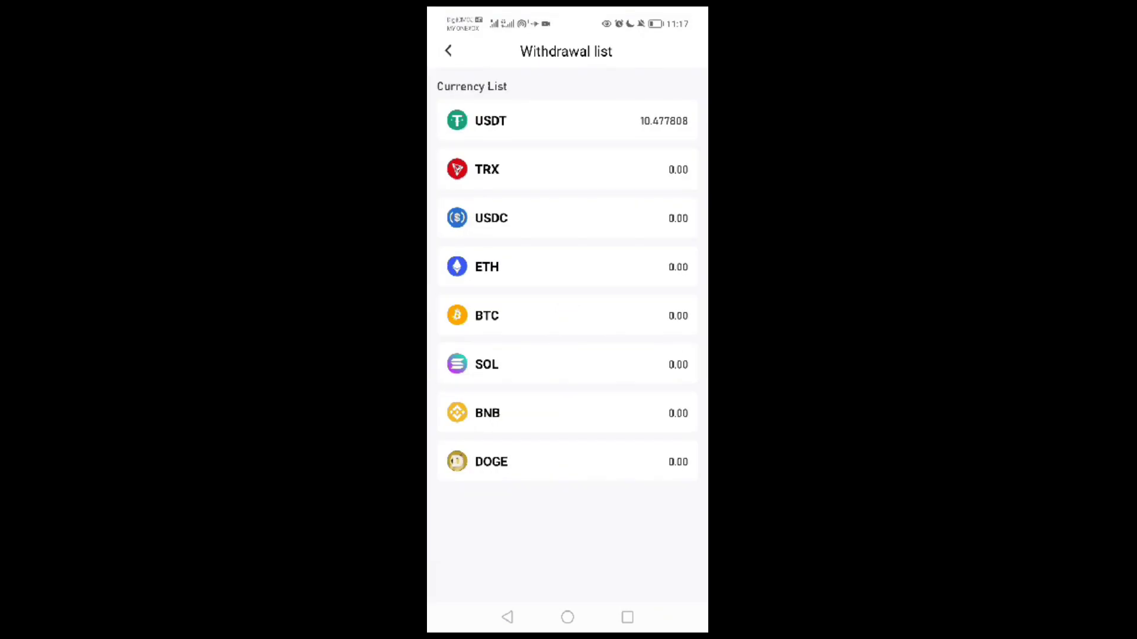
click(490, 121)
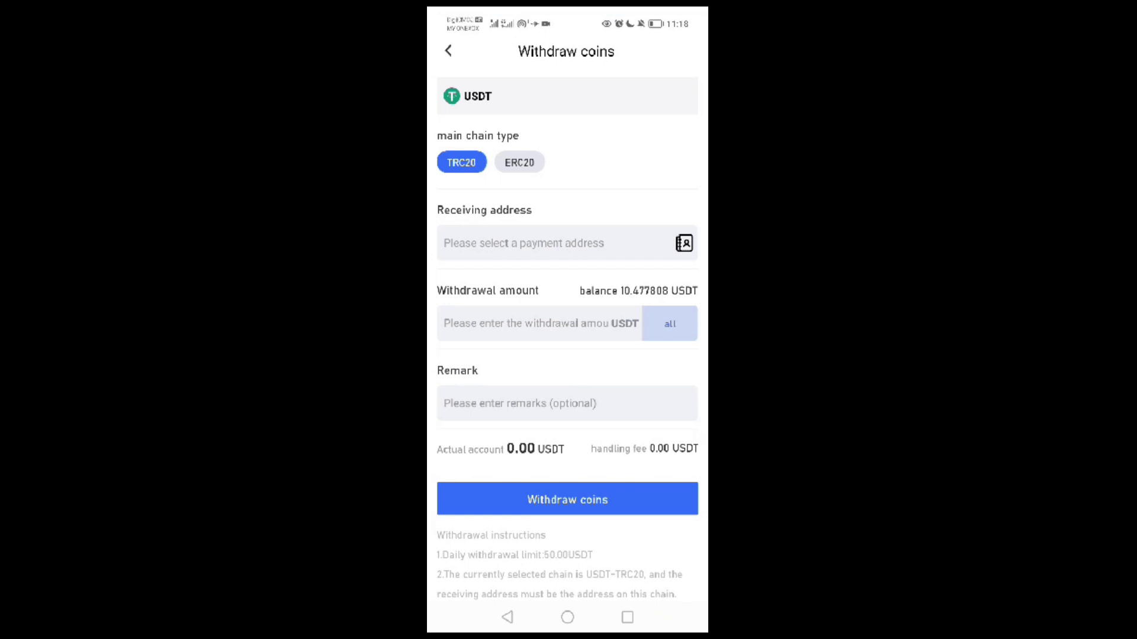
drag(648, 418, 644, 437)
Exit the withdrawal currency list to the front page with the invite banner and Welfare Blind Box.
click(448, 51)
click(454, 584)
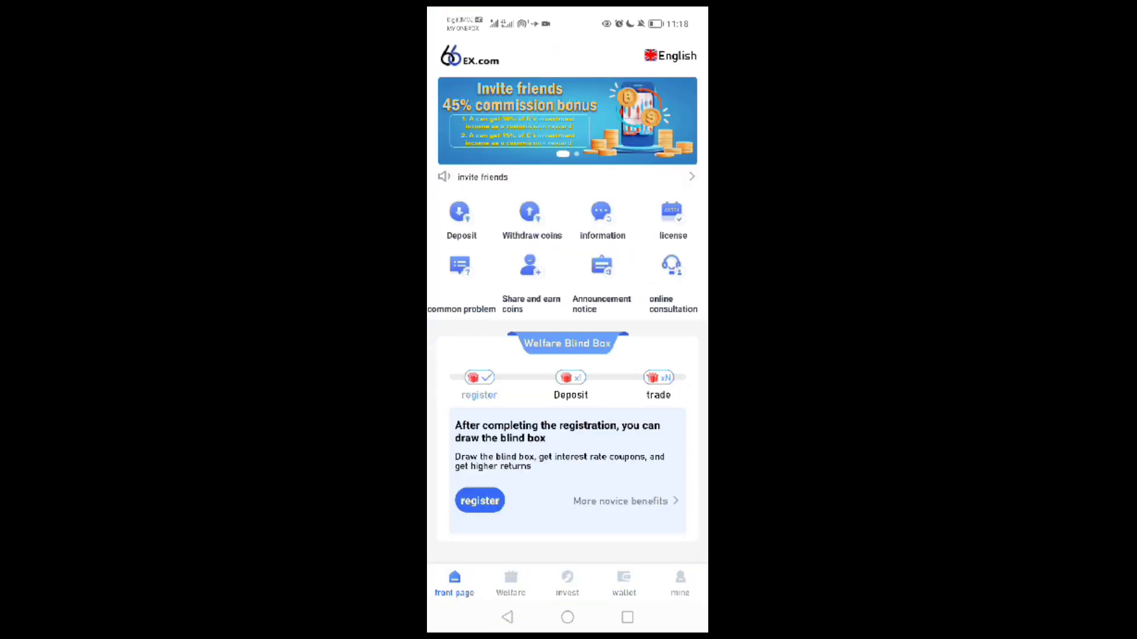